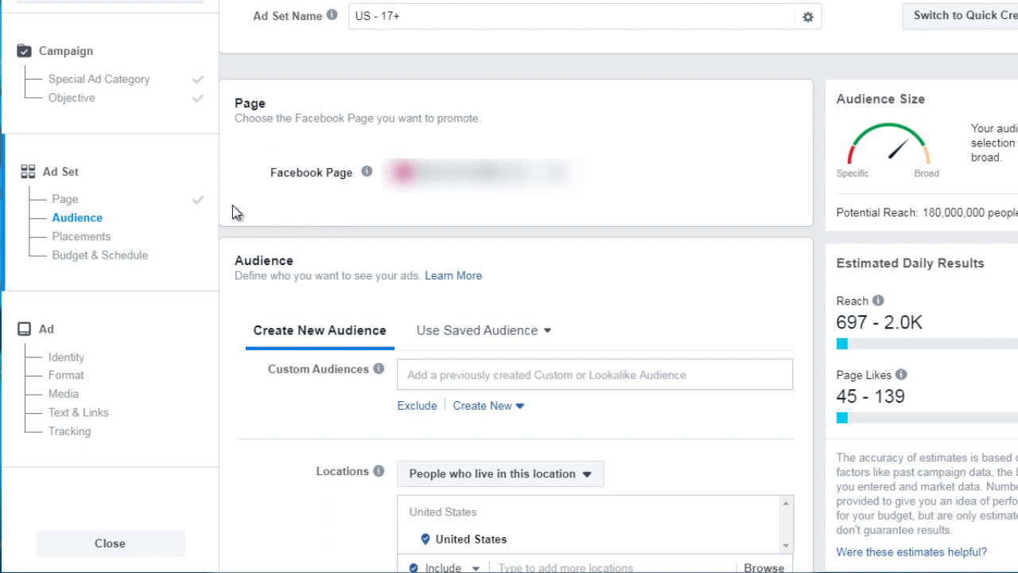
# - Review the options for creating a new audience and the choices for which people in a location are targeted
pyautogui.scroll(-3, 231, 204)
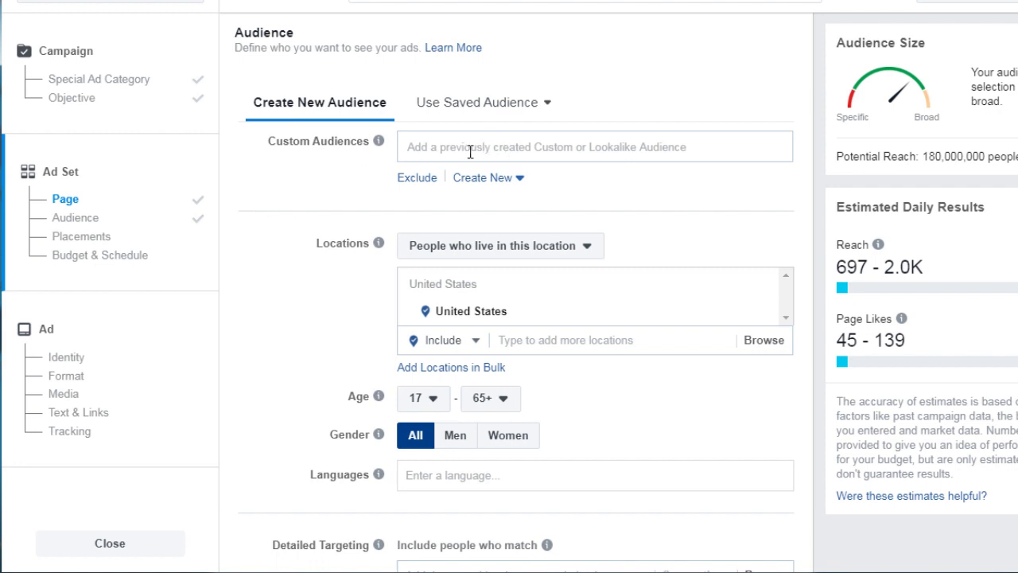
pyautogui.click(483, 183)
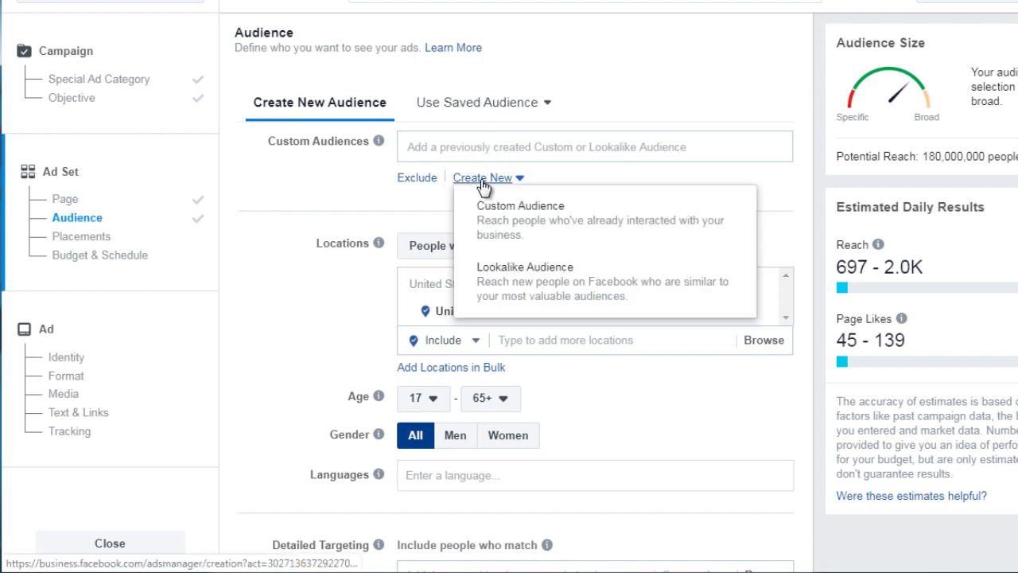
pyautogui.click(310, 220)
pyautogui.scroll(-3, 310, 219)
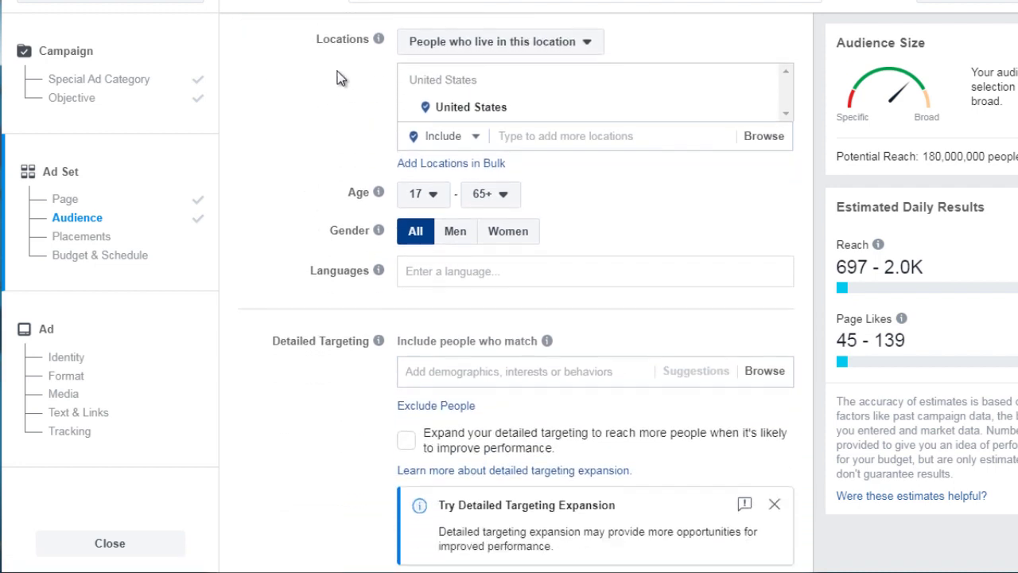
pyautogui.click(472, 50)
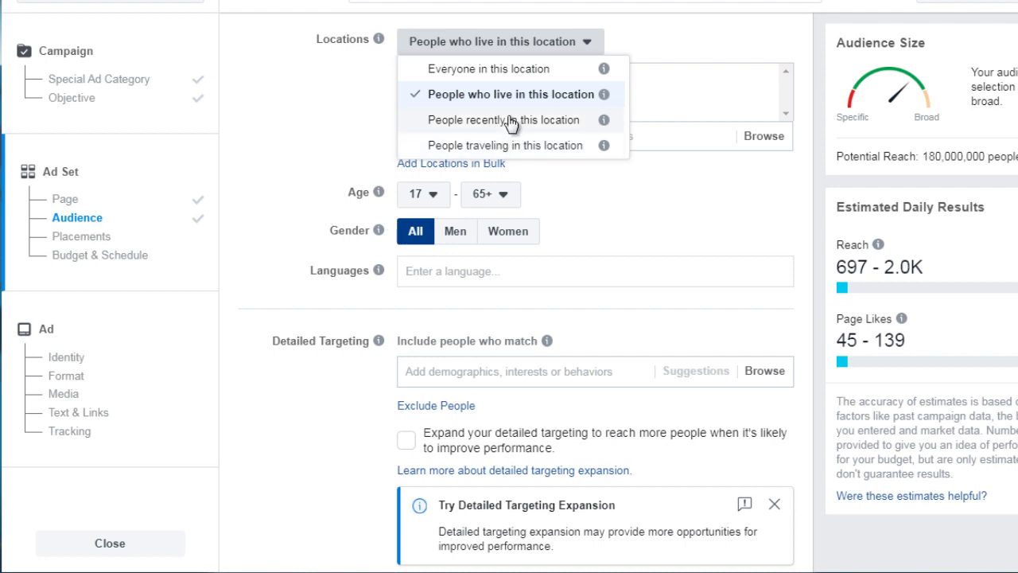
pyautogui.click(343, 82)
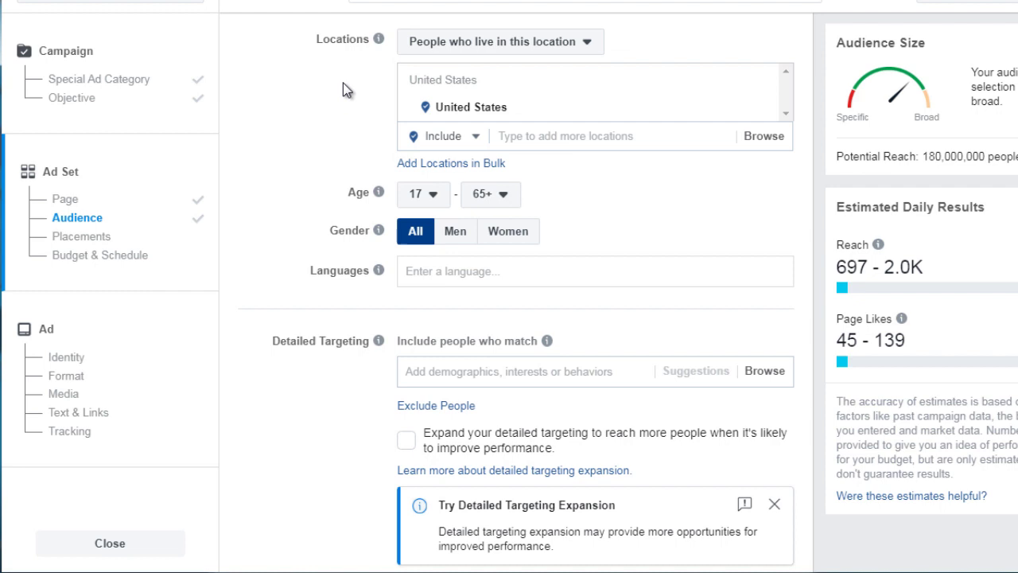
# - Replace the United States in the audience locations with Dhaka, Dhaka Division, Bangladesh
pyautogui.moveTo(607, 109)
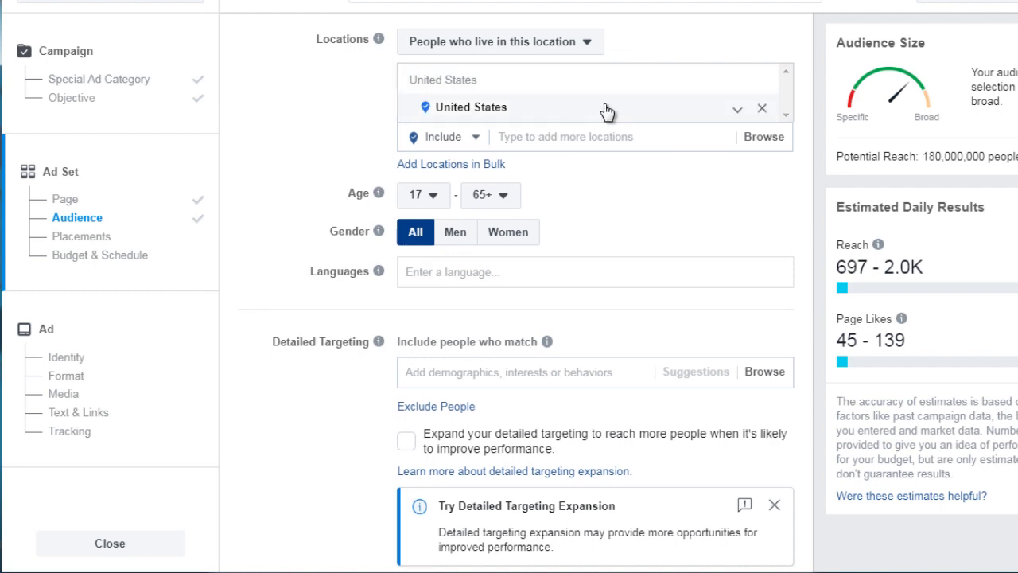
pyautogui.moveTo(760, 91)
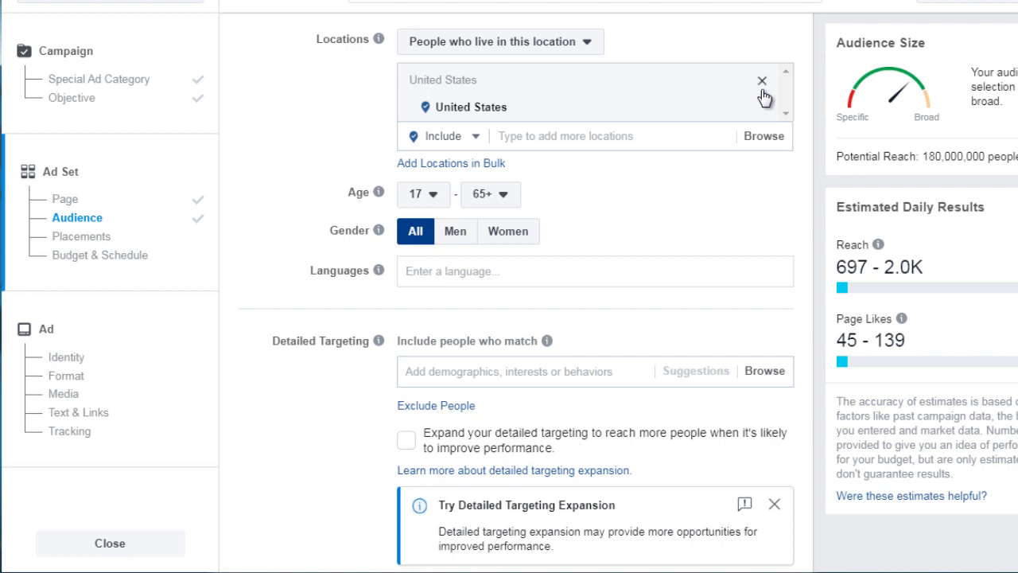
pyautogui.click(761, 83)
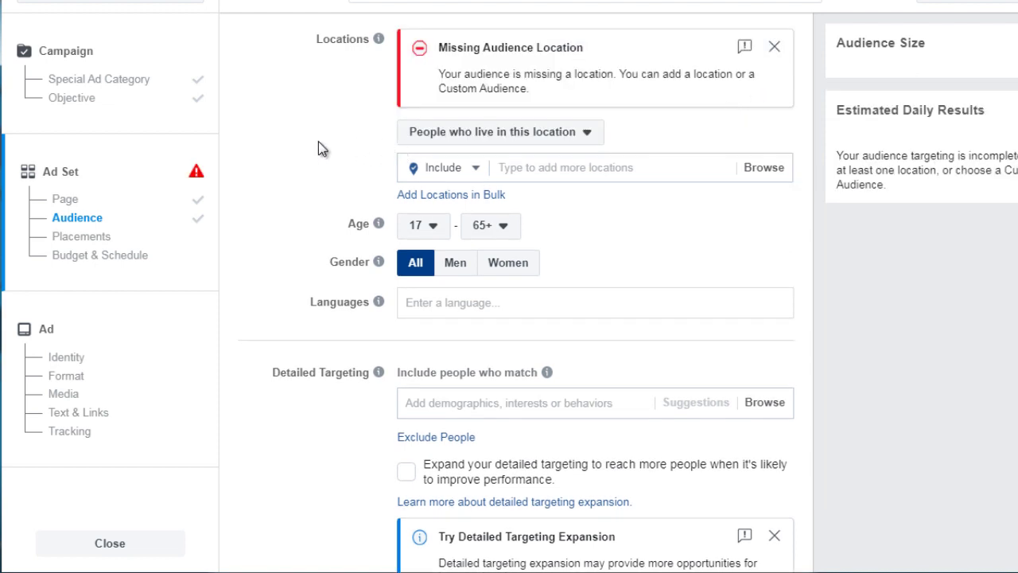
pyautogui.click(531, 170)
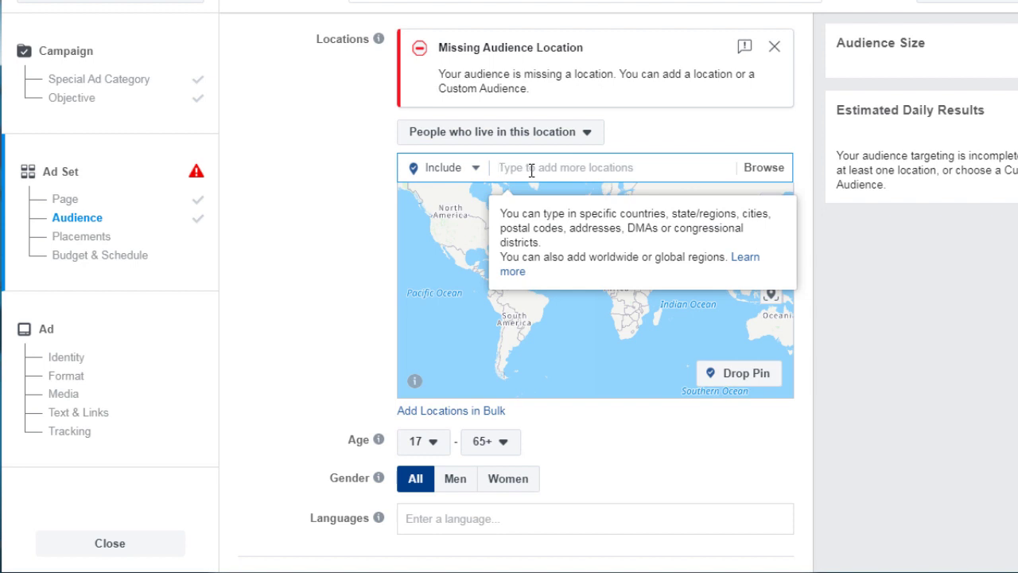
pyautogui.write('Bang')
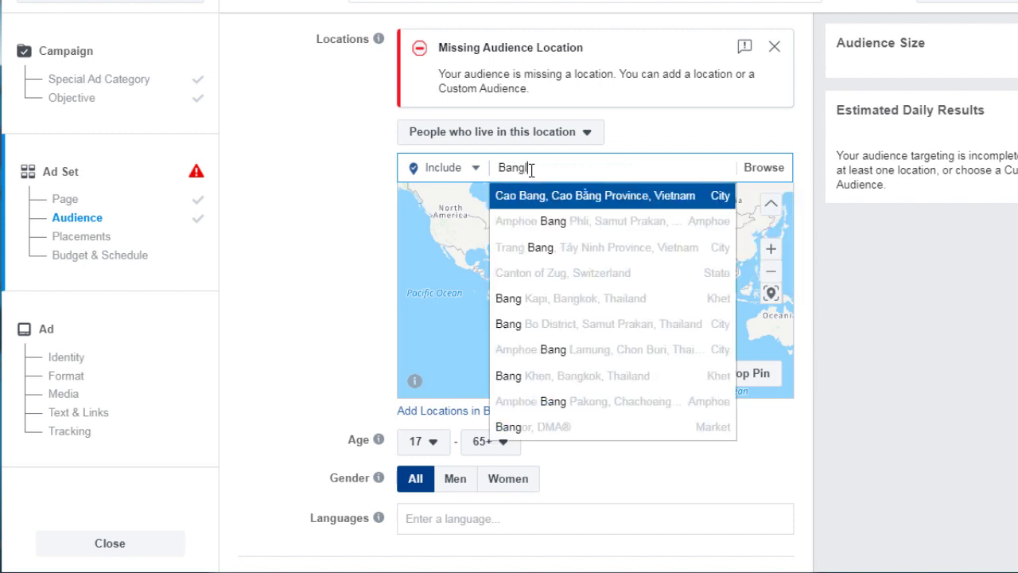
pyautogui.write('lade')
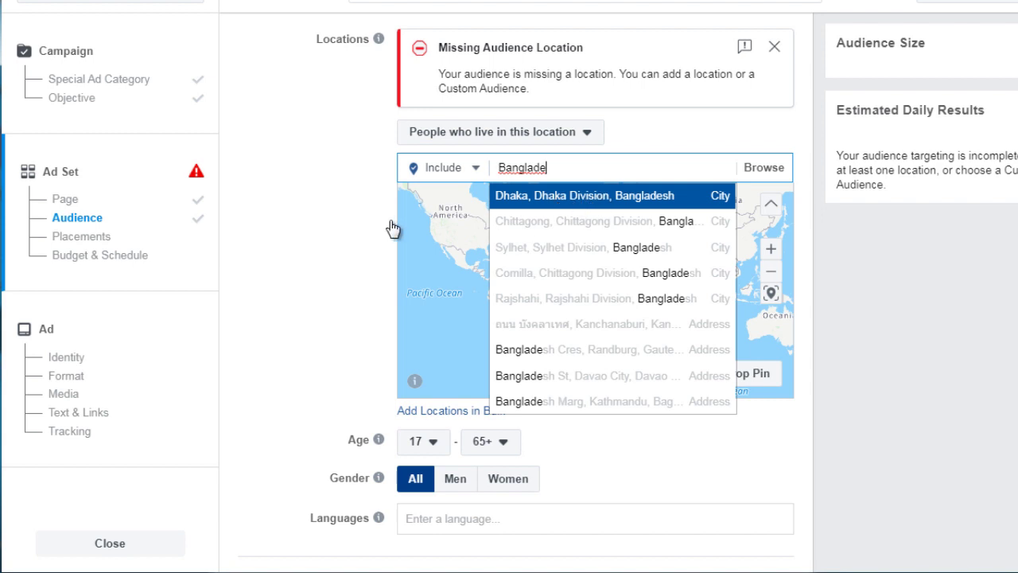
pyautogui.press('Return')
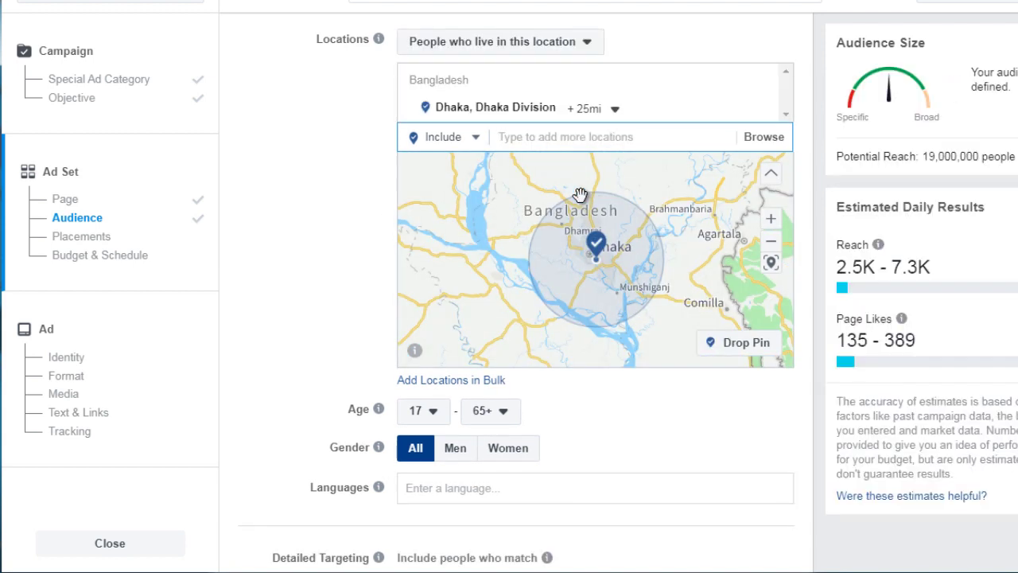
# - Browse the location regions and examine the groups under Free trade areas without selecting any
pyautogui.click(770, 143)
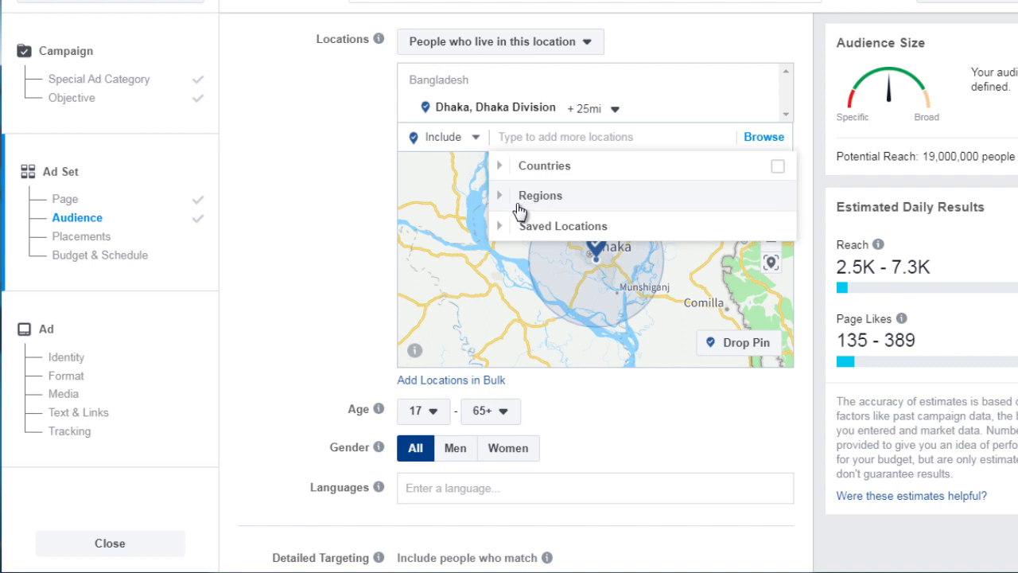
pyautogui.click(497, 201)
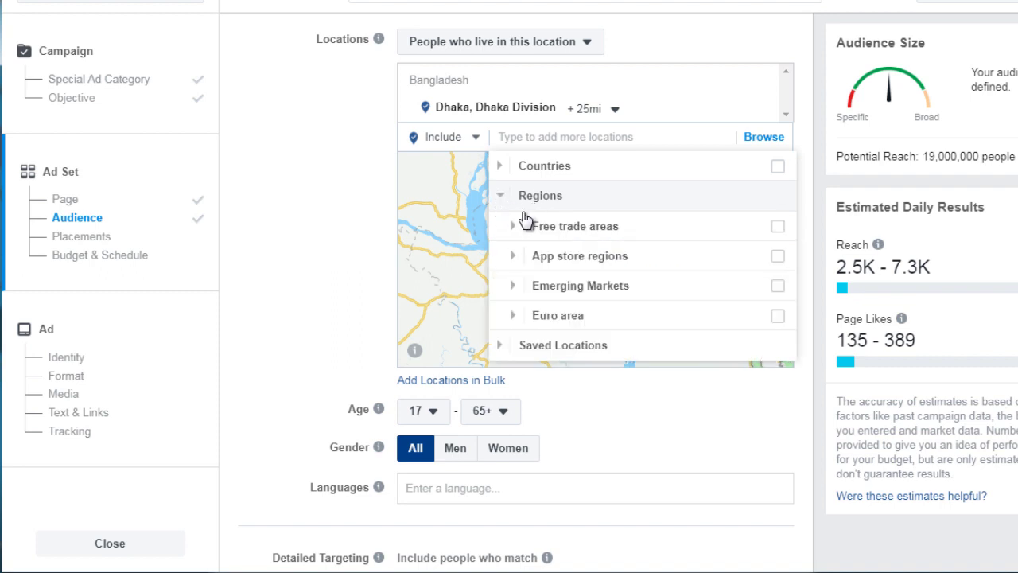
pyautogui.moveTo(538, 222)
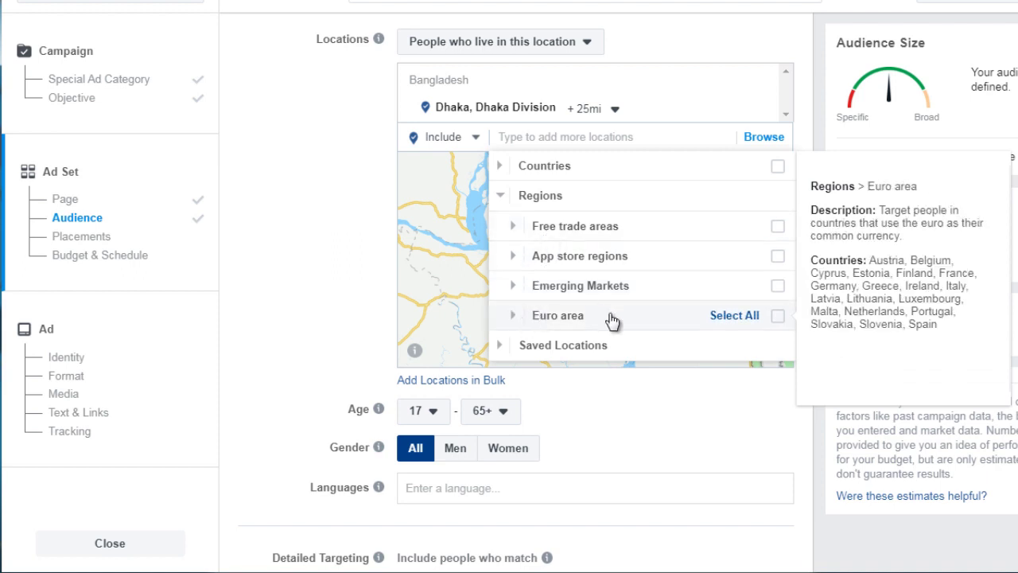
pyautogui.click(515, 227)
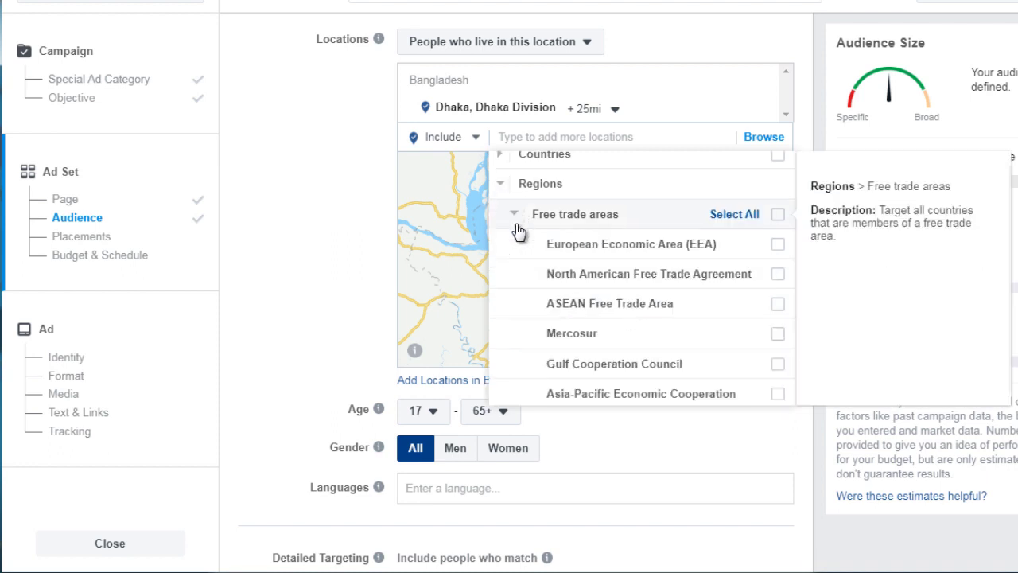
pyautogui.scroll(-1, 518, 230)
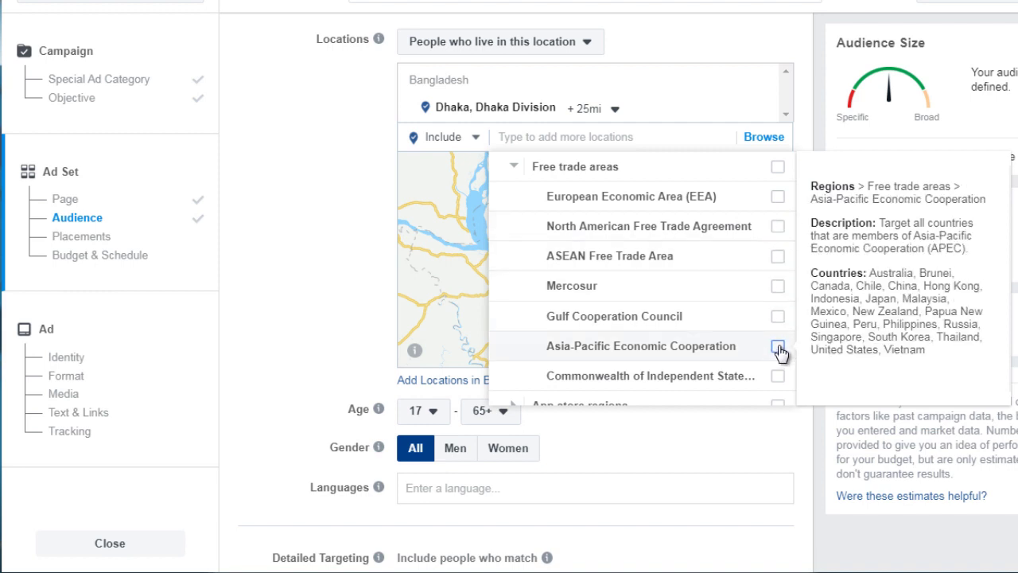
pyautogui.click(379, 200)
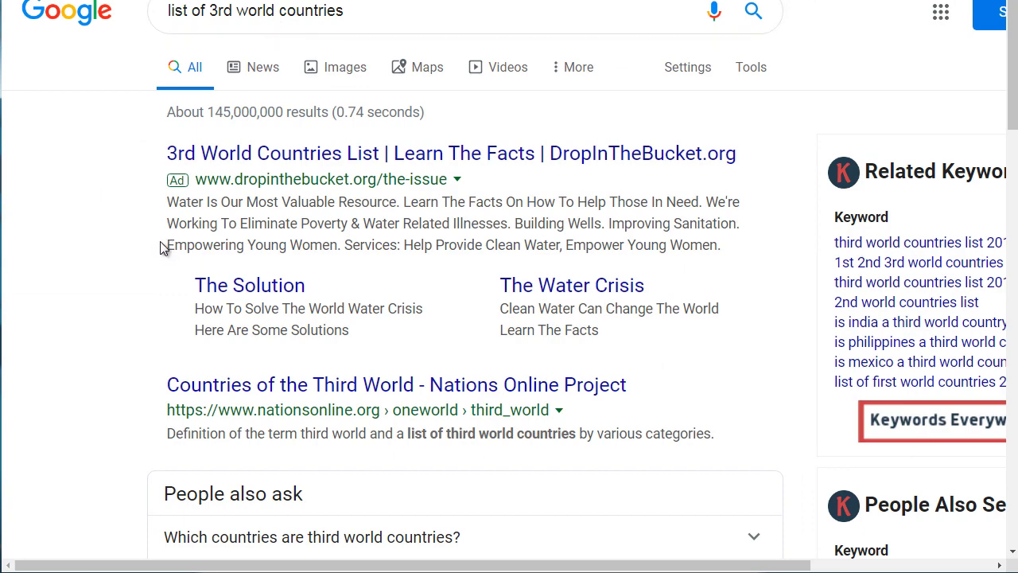
# - In the Google results for "list of 3rd world countries", find and open the World Population Review page Third World Countries 2019
pyautogui.scroll(-6, 139, 256)
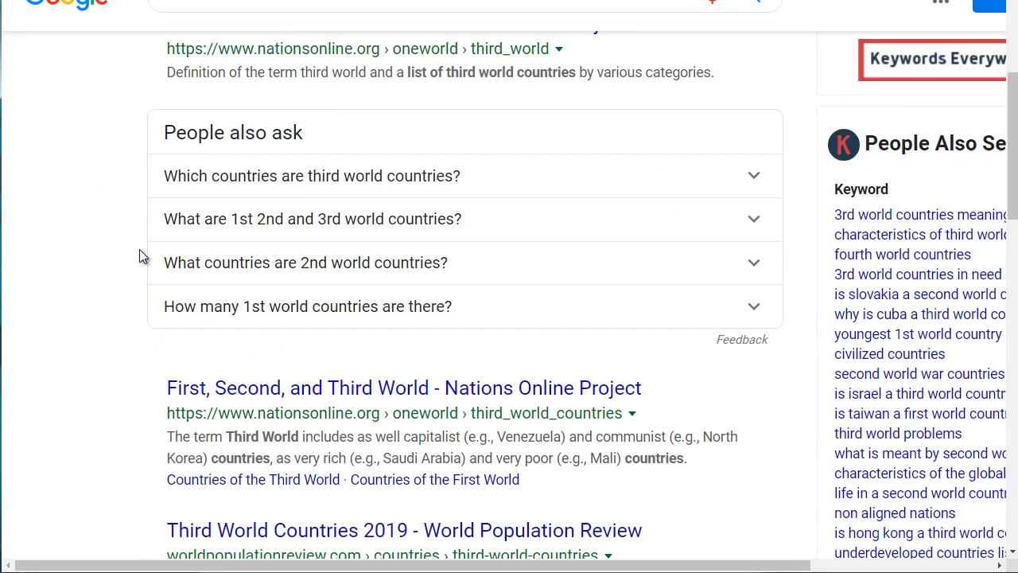
pyautogui.scroll(1, 139, 256)
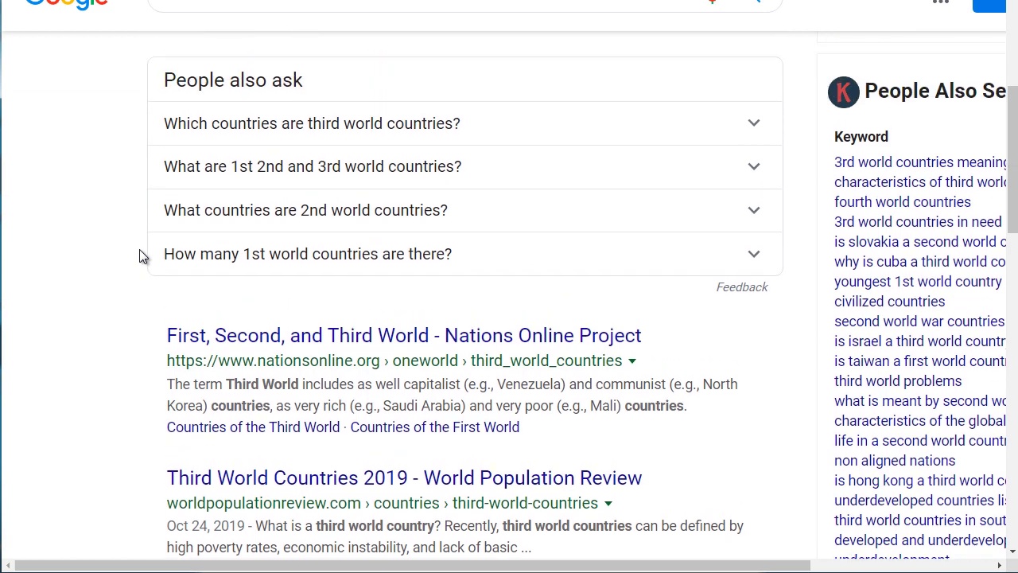
pyautogui.click(243, 128)
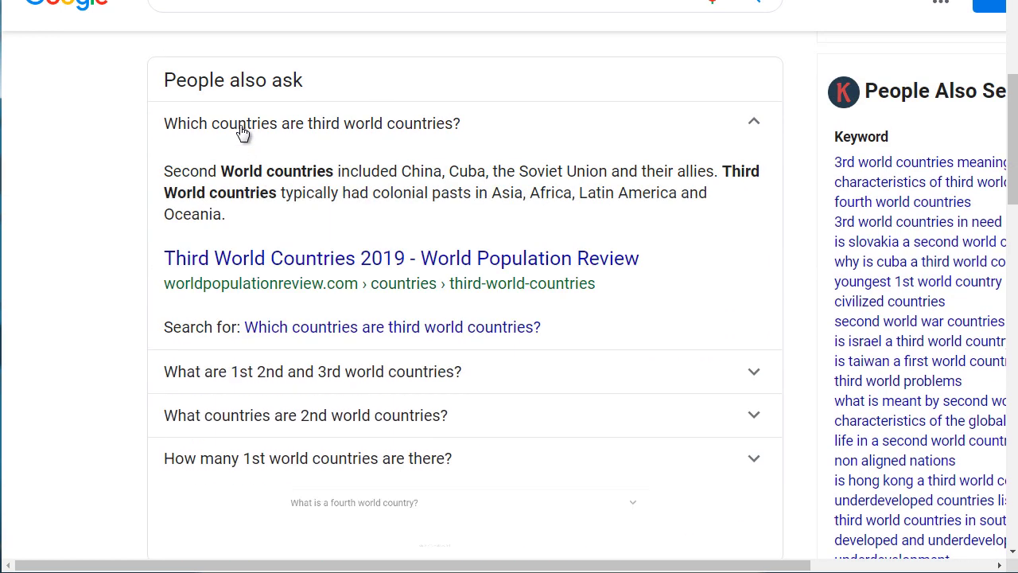
pyautogui.rightClick(311, 269)
pyautogui.click(350, 274)
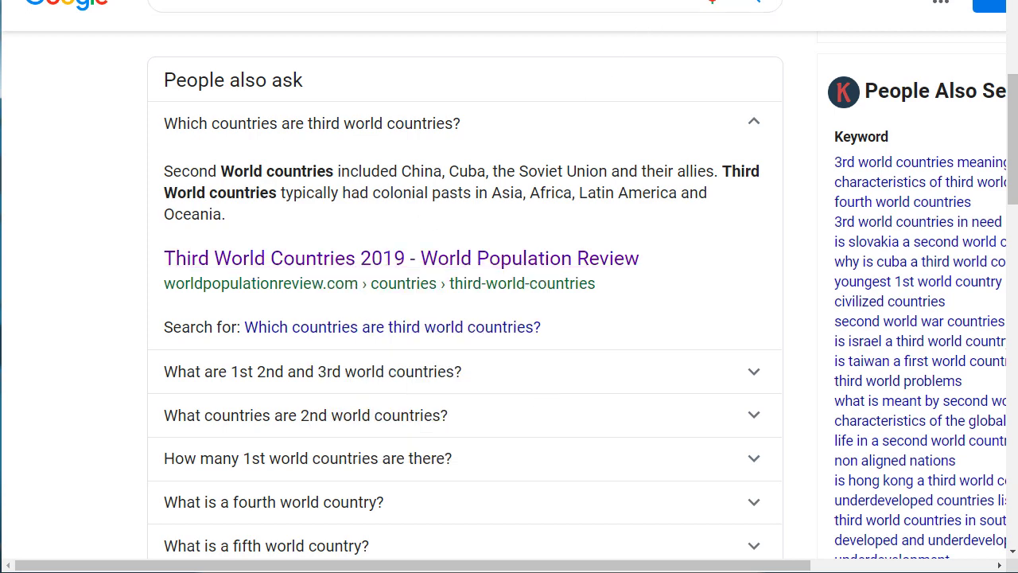
pyautogui.scroll(-3, 124, 198)
pyautogui.scroll(-2, 123, 197)
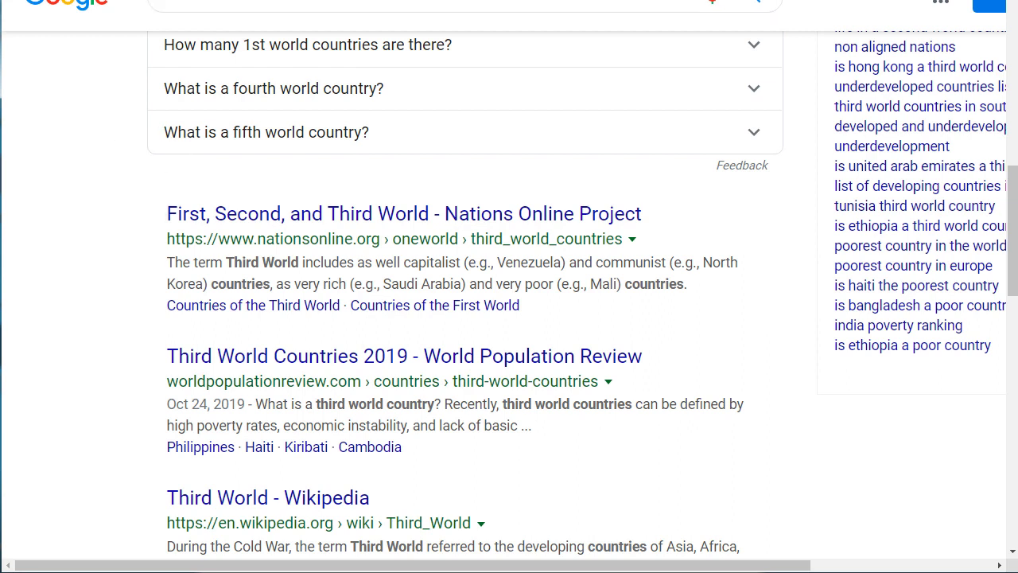
pyautogui.click(207, 213)
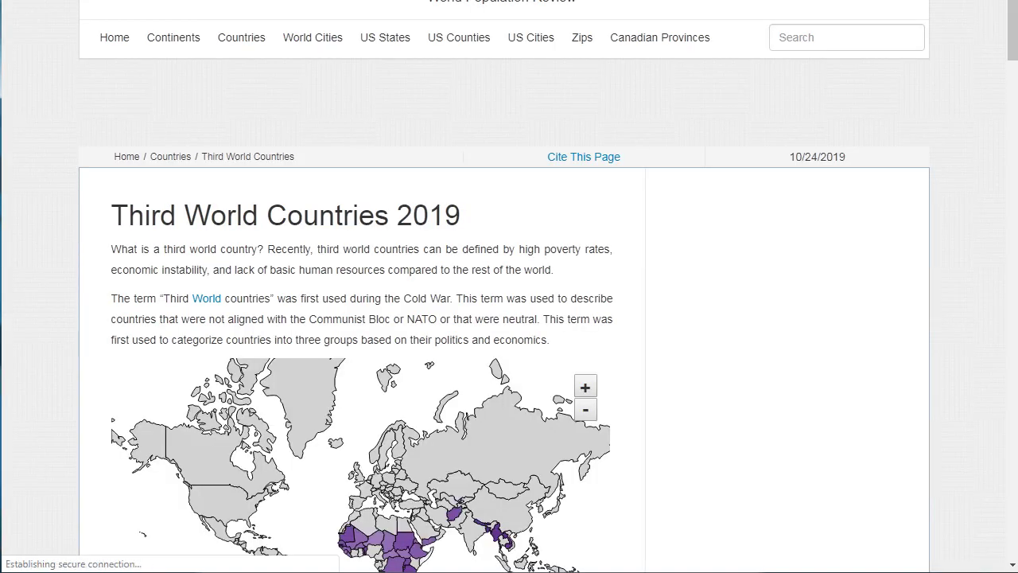
# - Sort the Third World Countries by Population 2019 table by population, from highest to lowest
pyautogui.moveTo(1014, 44); pyautogui.dragTo(1014, 331)
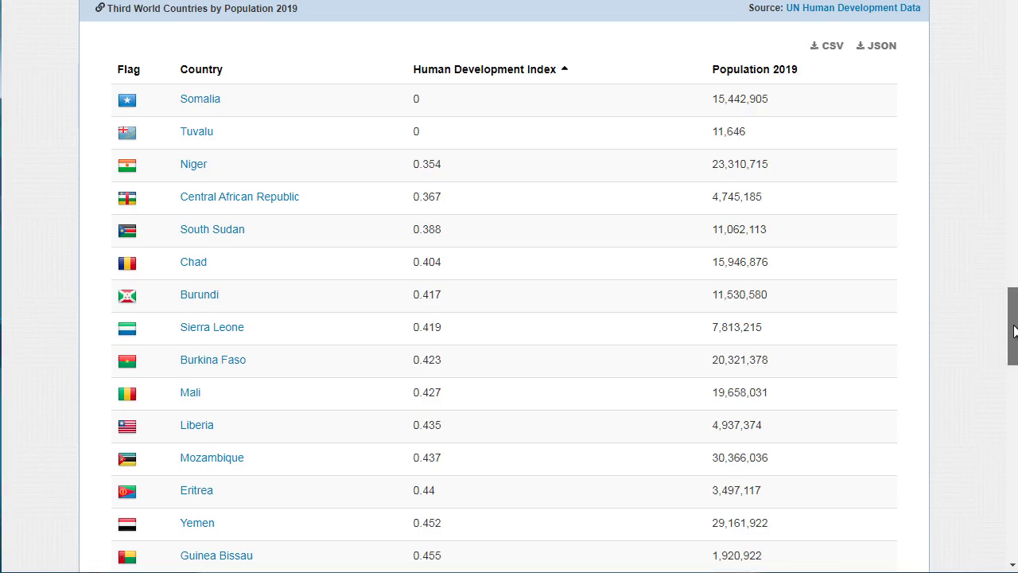
pyautogui.moveTo(1014, 330); pyautogui.dragTo(1014, 341)
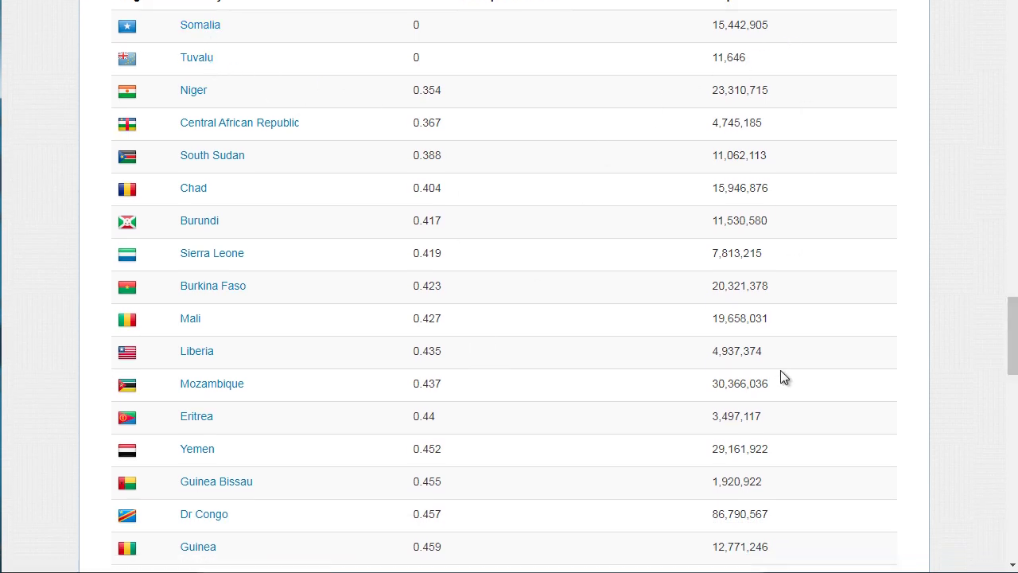
pyautogui.click(754, 5)
pyautogui.click(733, 5)
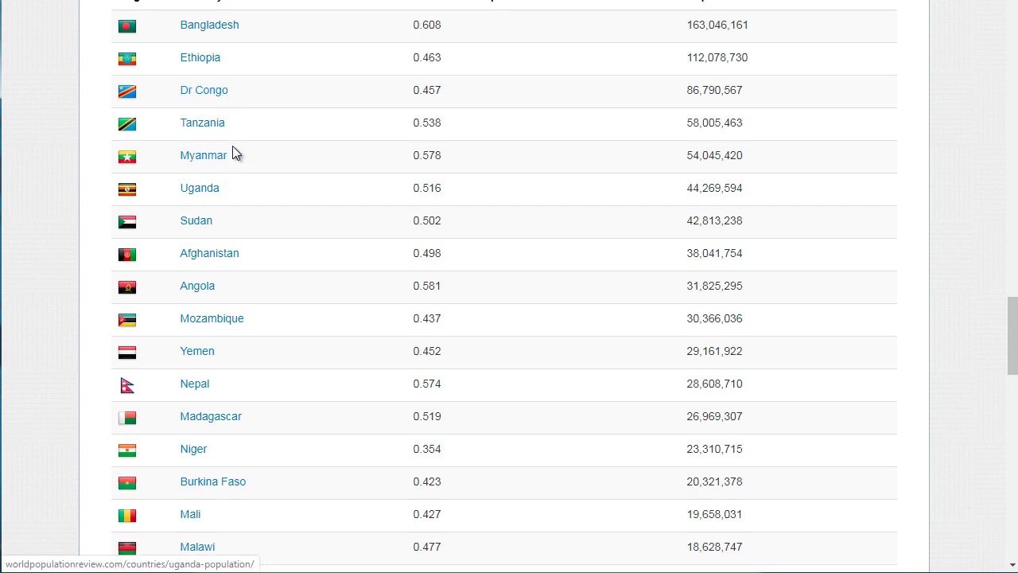
# - Take Myanmar from the country table and add it as a Country/Region to the audience locations in Facebook Ads Manager
pyautogui.moveTo(228, 156); pyautogui.dragTo(183, 163)
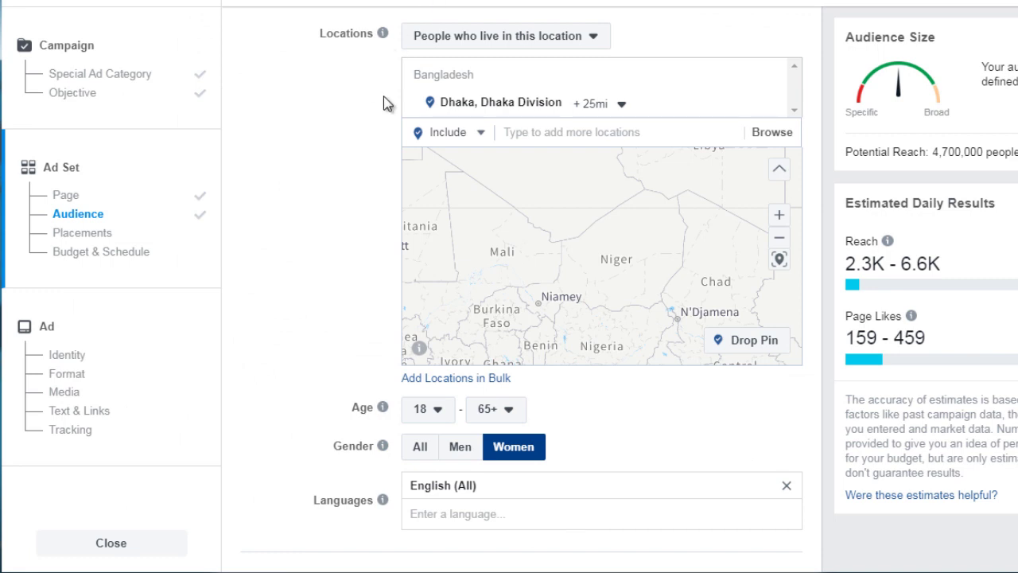
pyautogui.click(563, 133)
pyautogui.write('Myanmar')
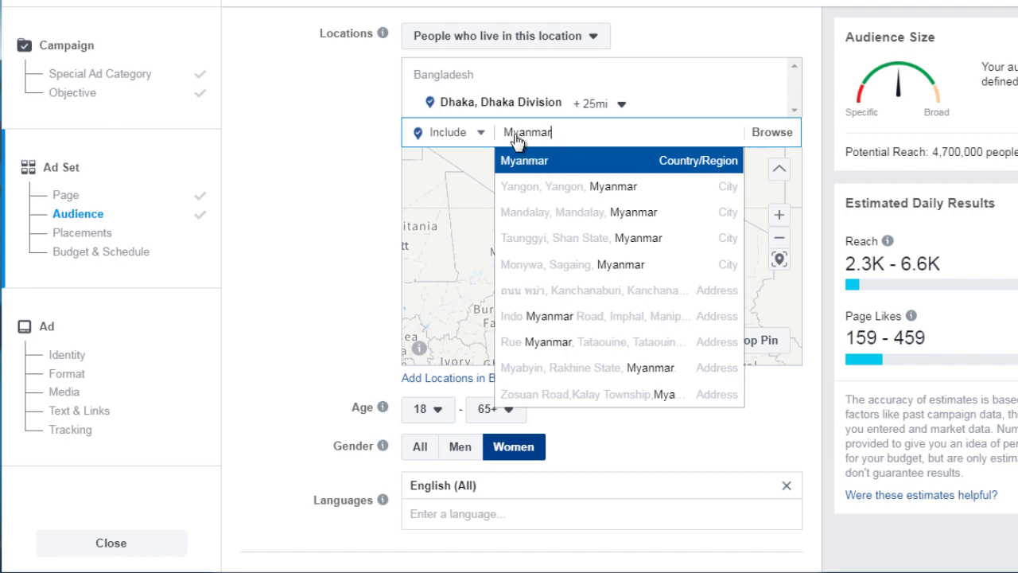
pyautogui.click(585, 179)
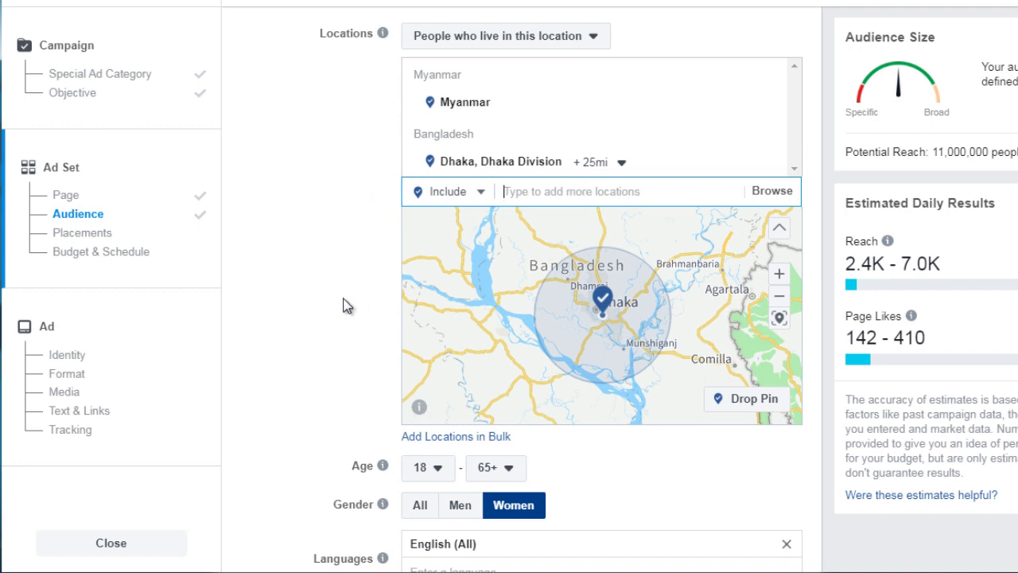
pyautogui.click(398, 391)
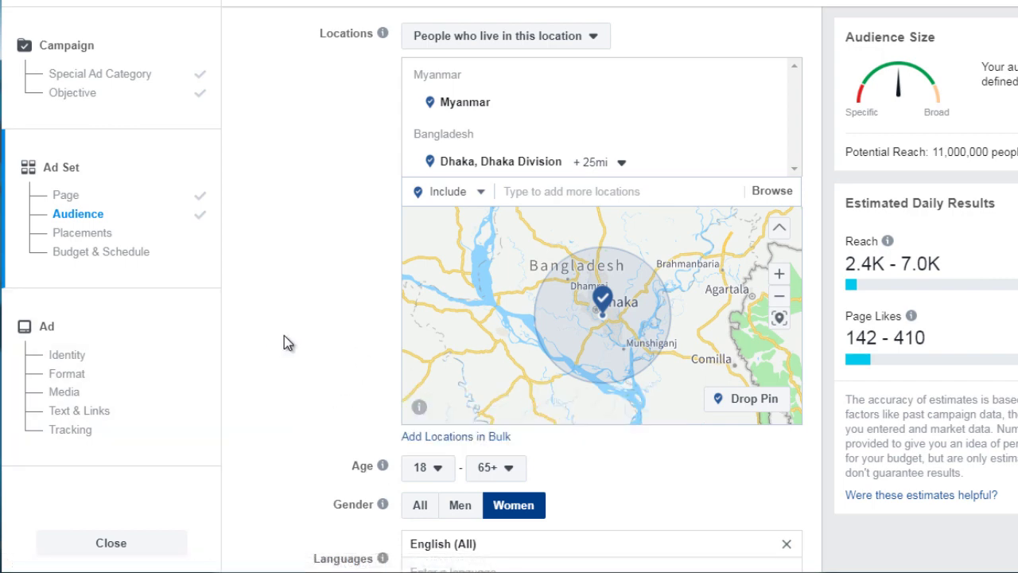
# - Set the audience gender to All and enter English as a language to target
pyautogui.scroll(-2, 319, 355)
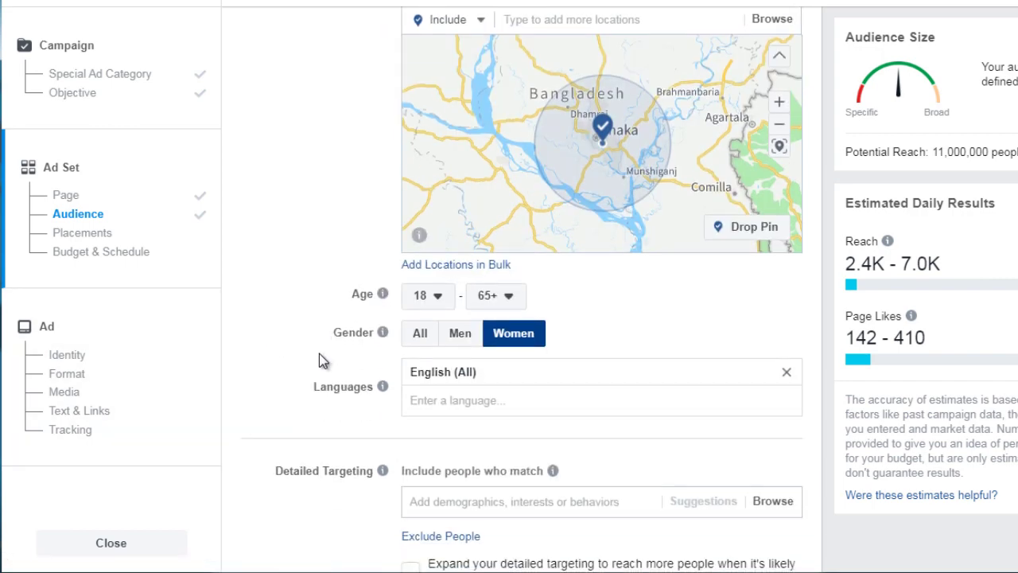
pyautogui.scroll(-1, 319, 353)
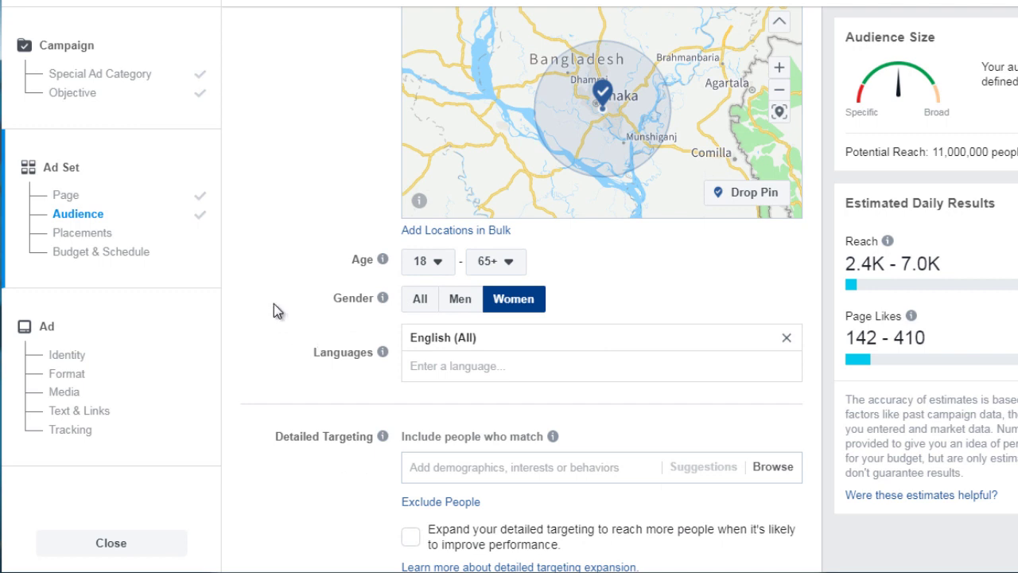
pyautogui.scroll(-2, 274, 303)
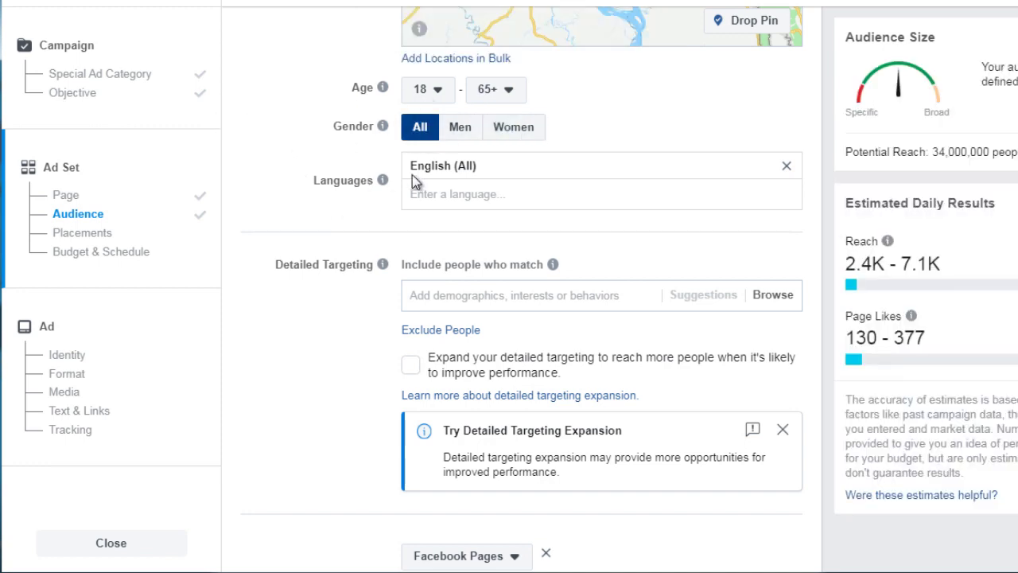
pyautogui.click(443, 196)
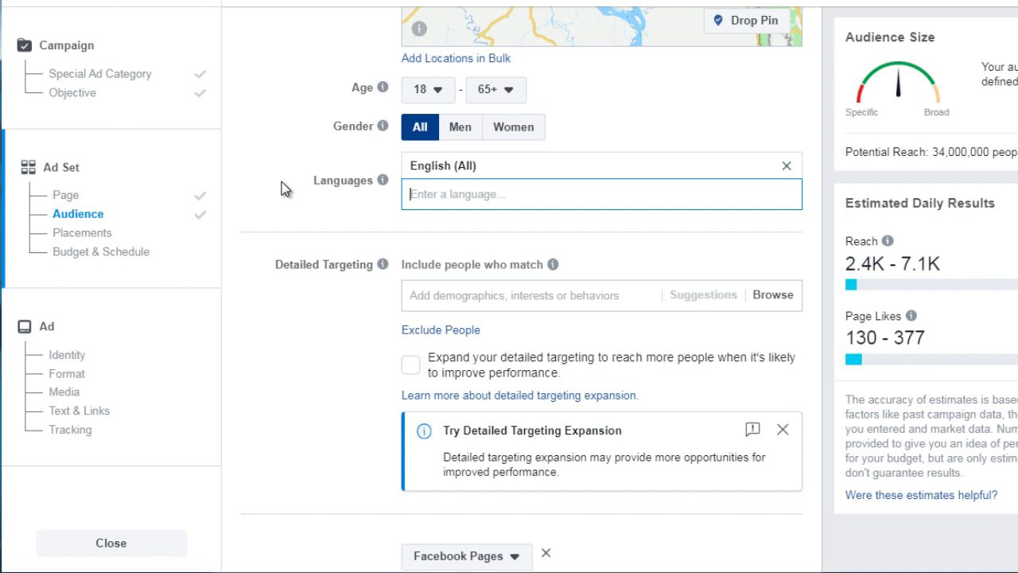
pyautogui.write('En')
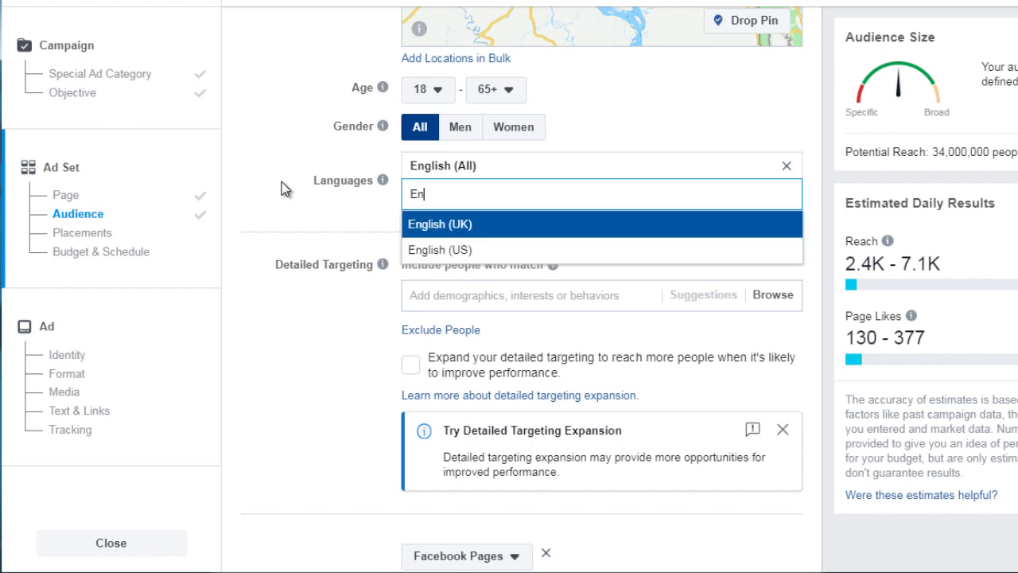
pyautogui.write('glish')
pyautogui.click(459, 175)
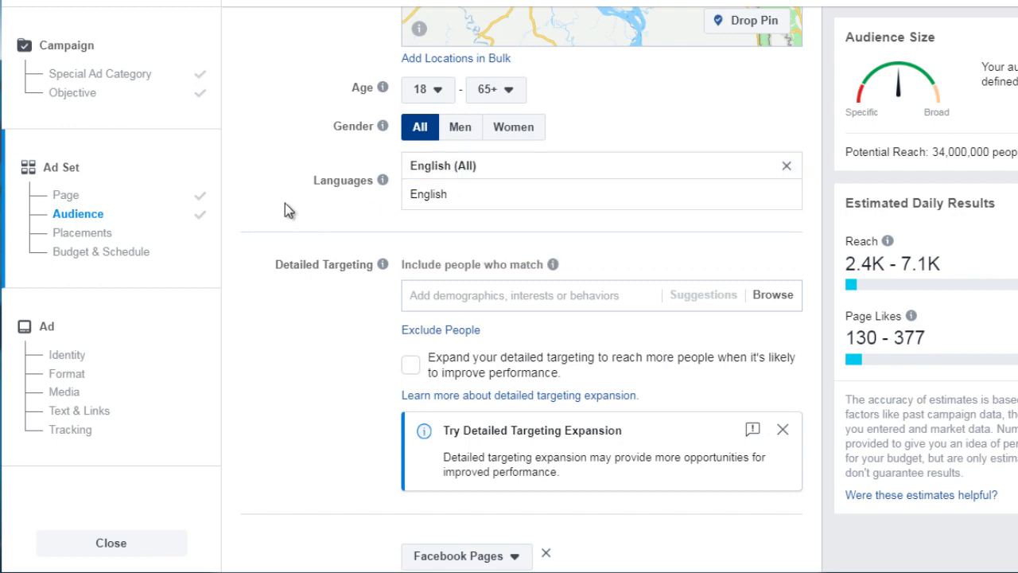
# - Search the detailed targeting for "motivational" and include people interested in Motivational Quotes
pyautogui.scroll(-1, 288, 210)
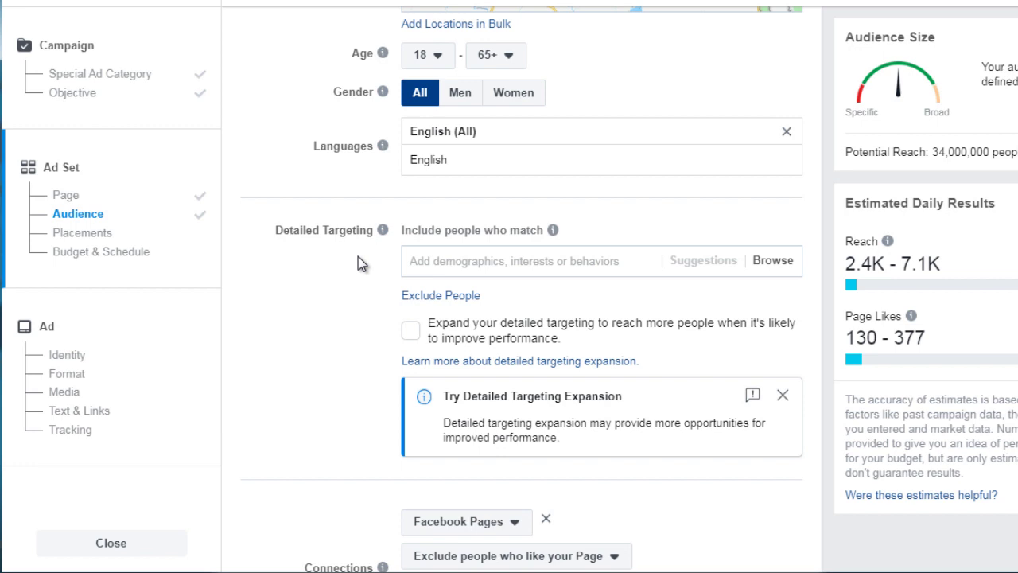
pyautogui.click(441, 262)
pyautogui.write('m')
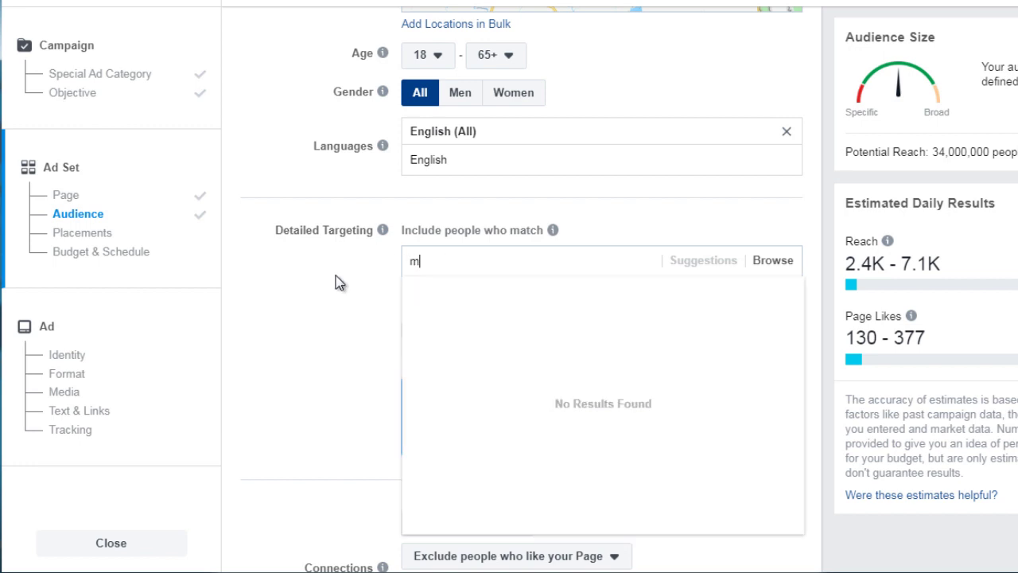
pyautogui.write('otivat')
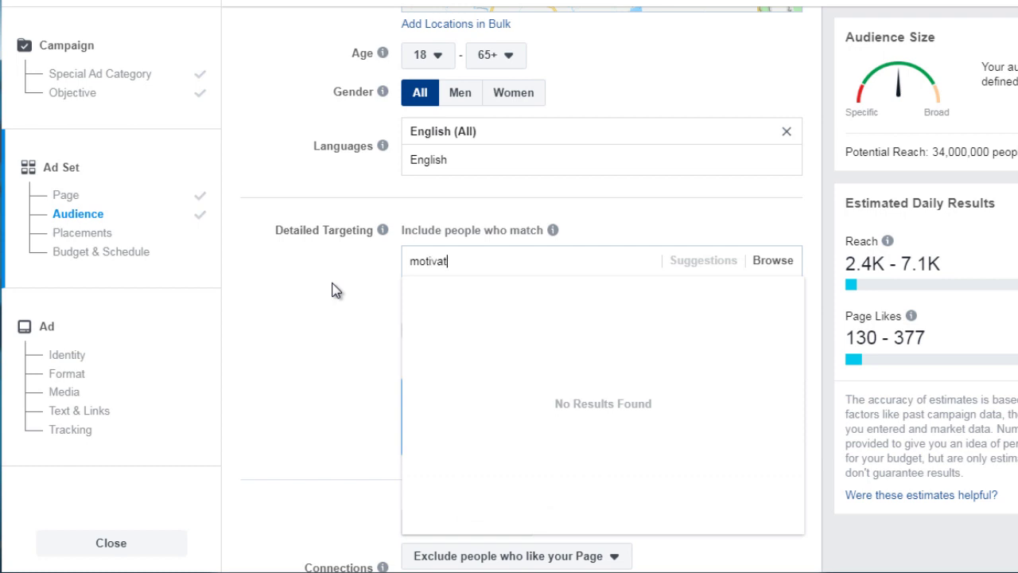
pyautogui.write('ional')
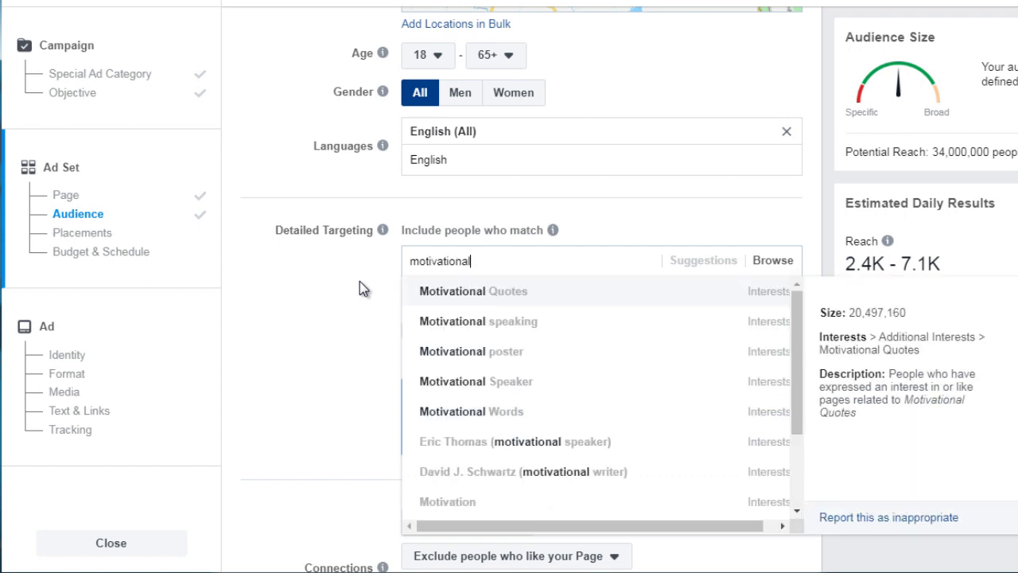
pyautogui.click(497, 299)
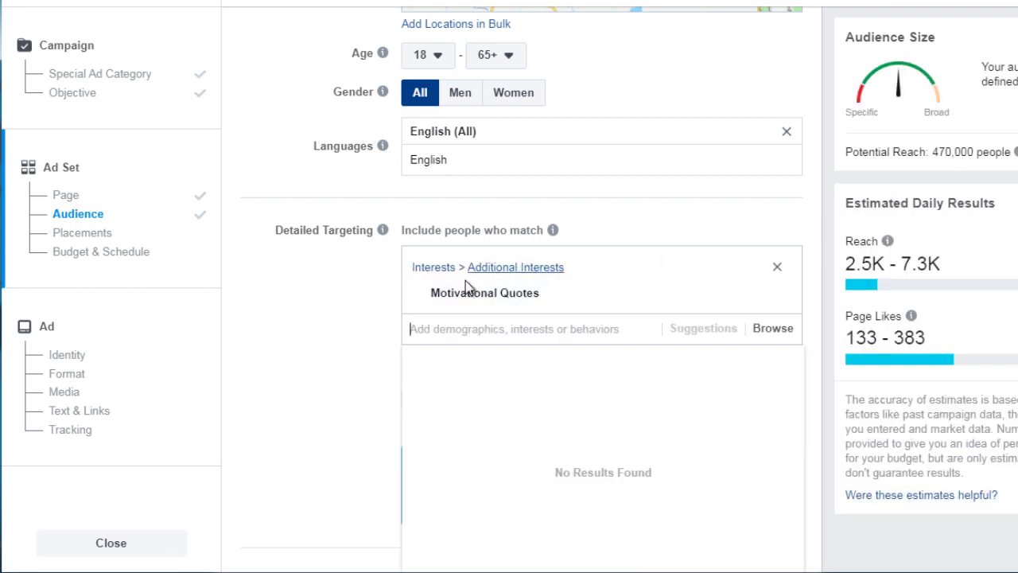
# - Search for "motivational quotes" as a further detailed targeting interest and clear the search text
pyautogui.click(574, 331)
pyautogui.write('motiv')
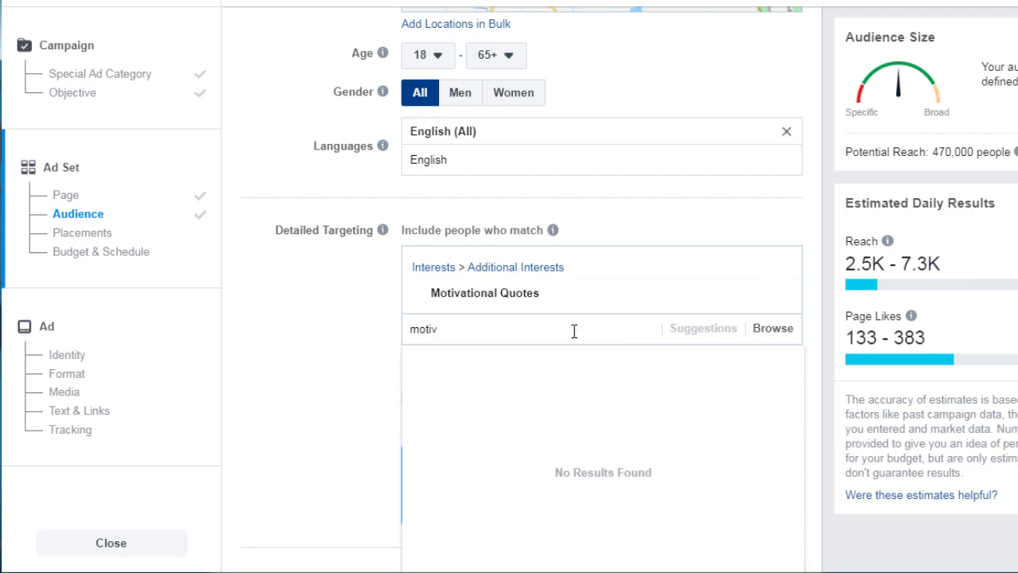
pyautogui.write('ational quotes')
pyautogui.moveTo(527, 331); pyautogui.dragTo(397, 334)
pyautogui.press('BackSpace')
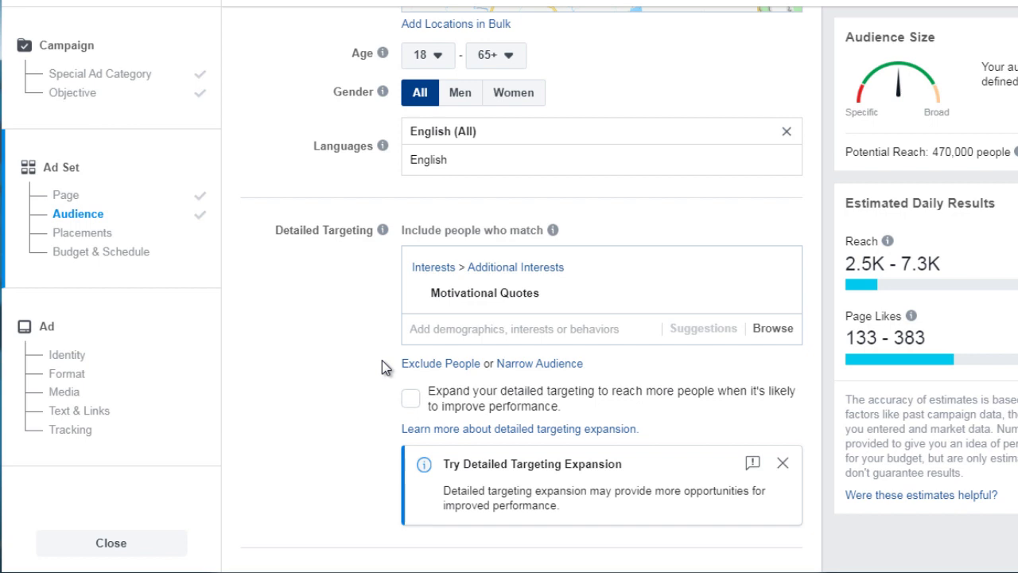
# - Change the ad set's placements to Edit Placements and review the device choices, platforms and individual placements
pyautogui.scroll(-1, 378, 331)
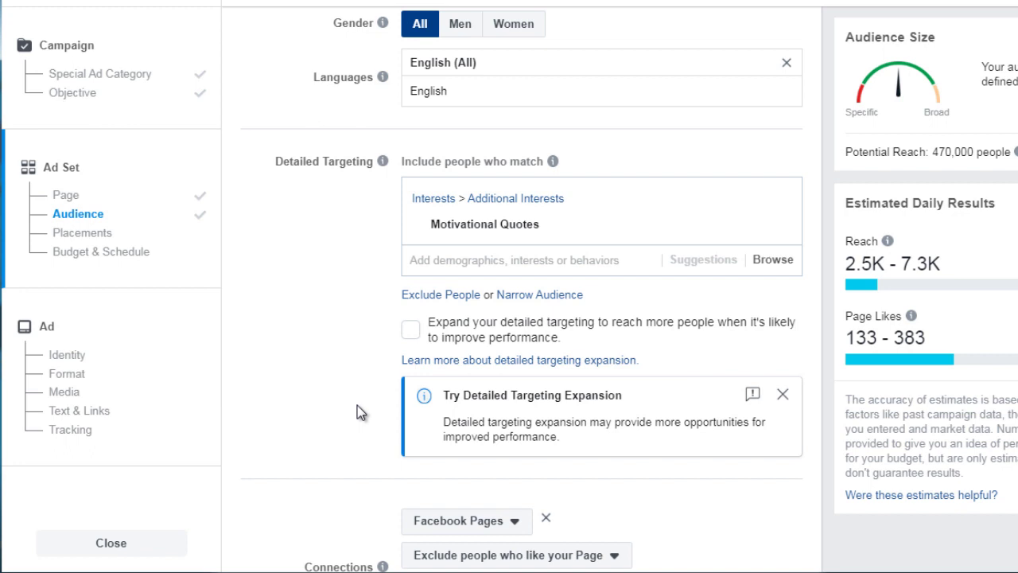
pyautogui.scroll(-5, 357, 405)
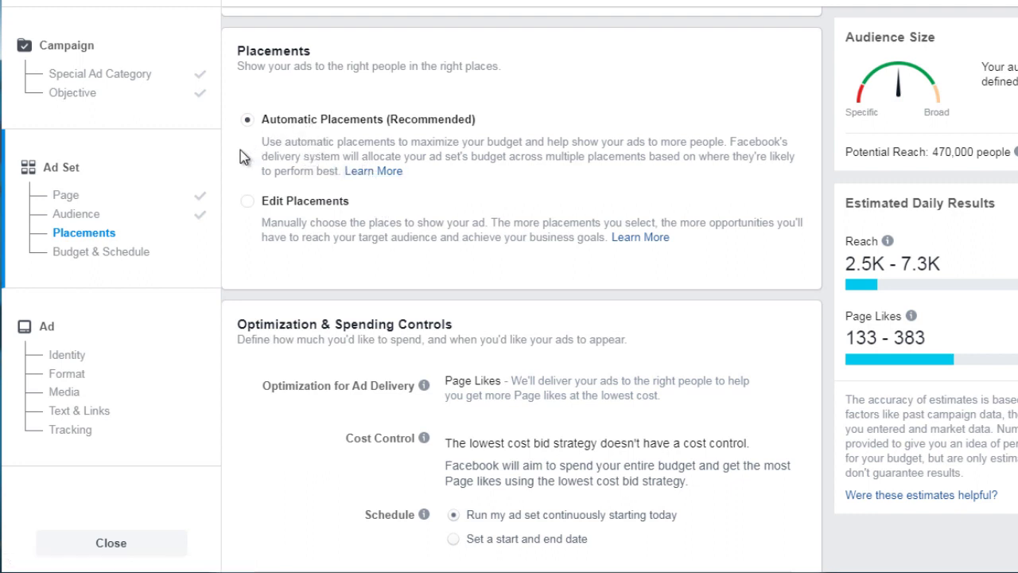
pyautogui.click(249, 208)
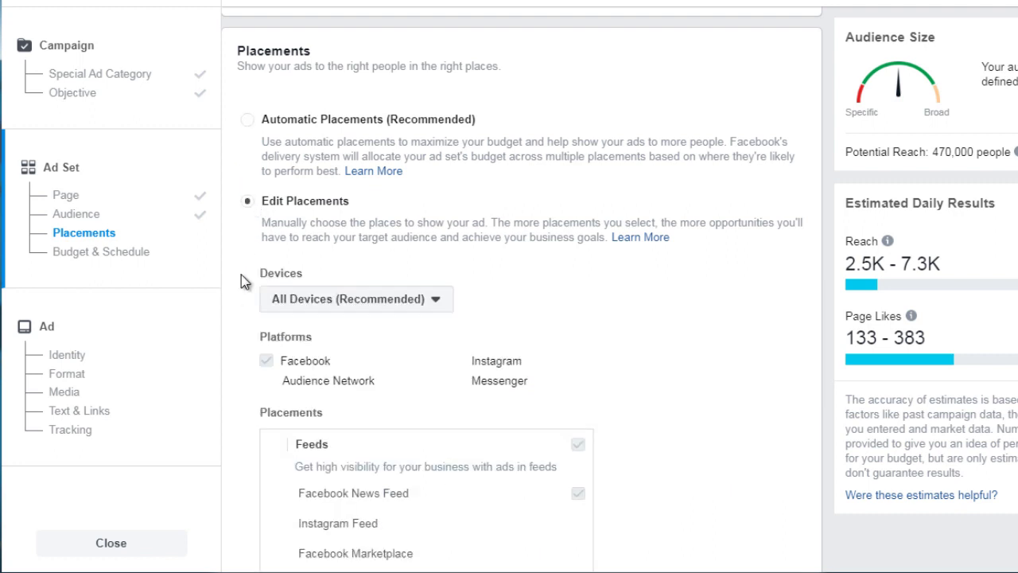
pyautogui.scroll(-2, 242, 294)
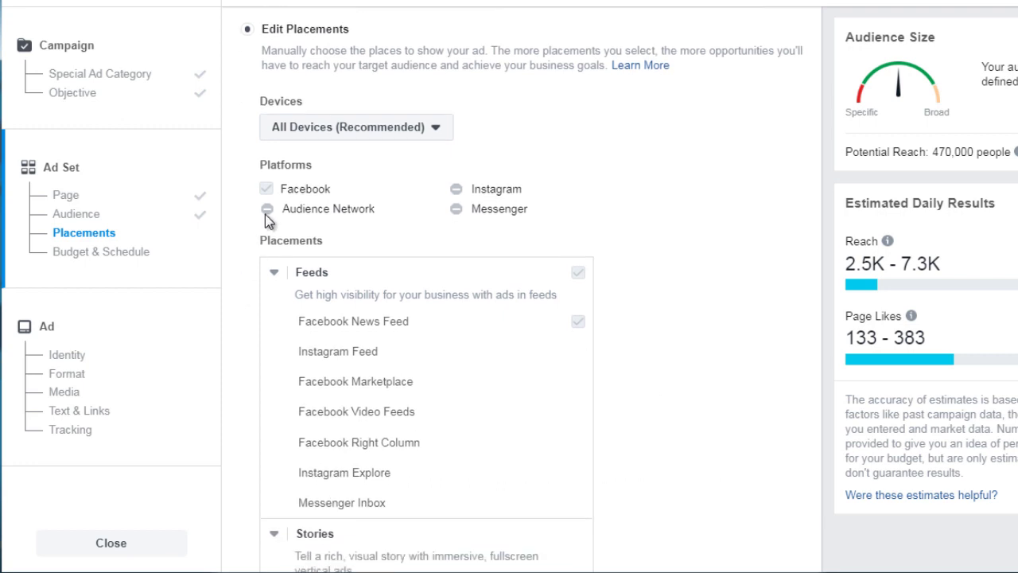
pyautogui.click(360, 135)
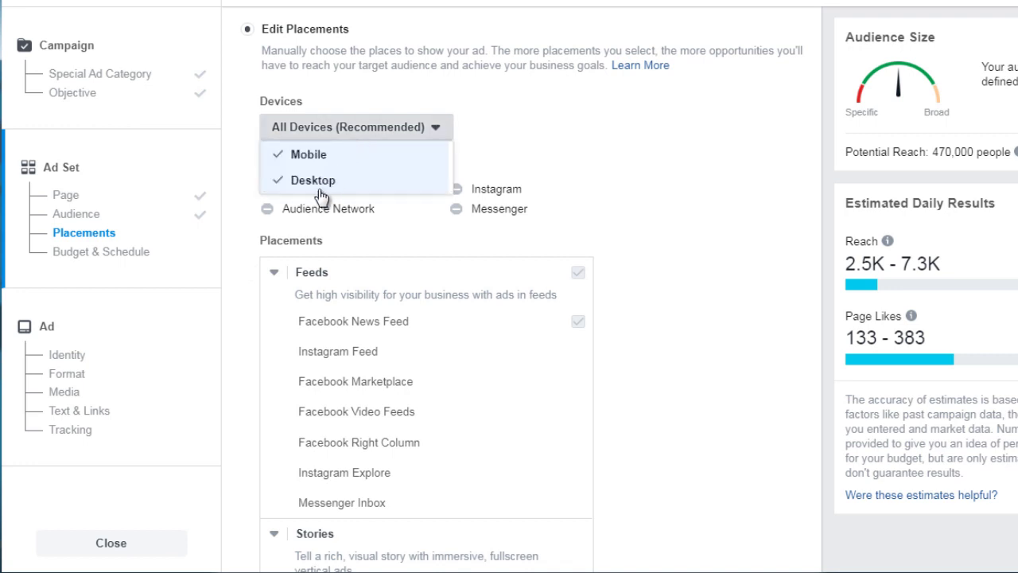
pyautogui.click(244, 240)
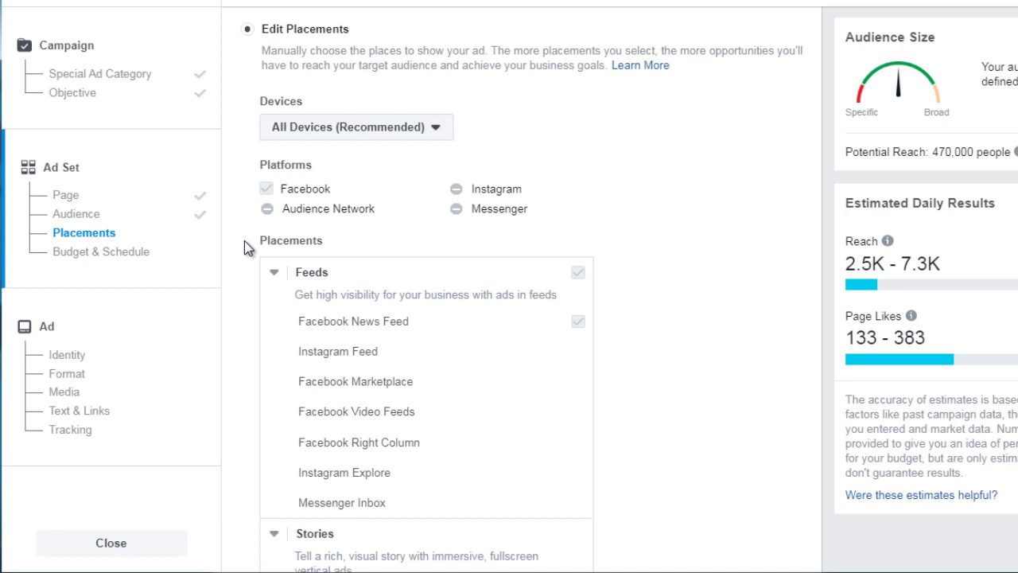
pyautogui.scroll(-2, 244, 240)
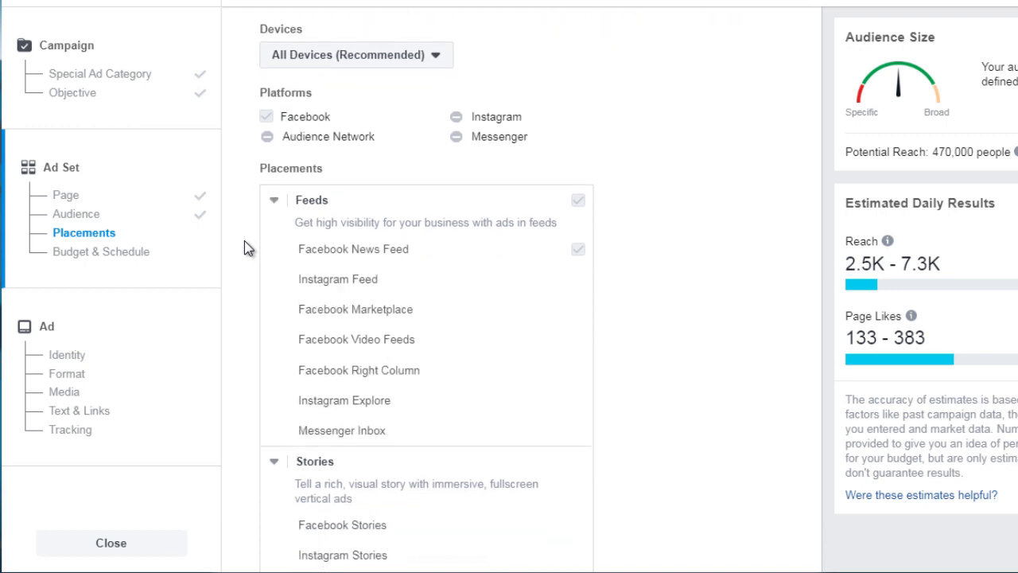
pyautogui.scroll(4, 245, 240)
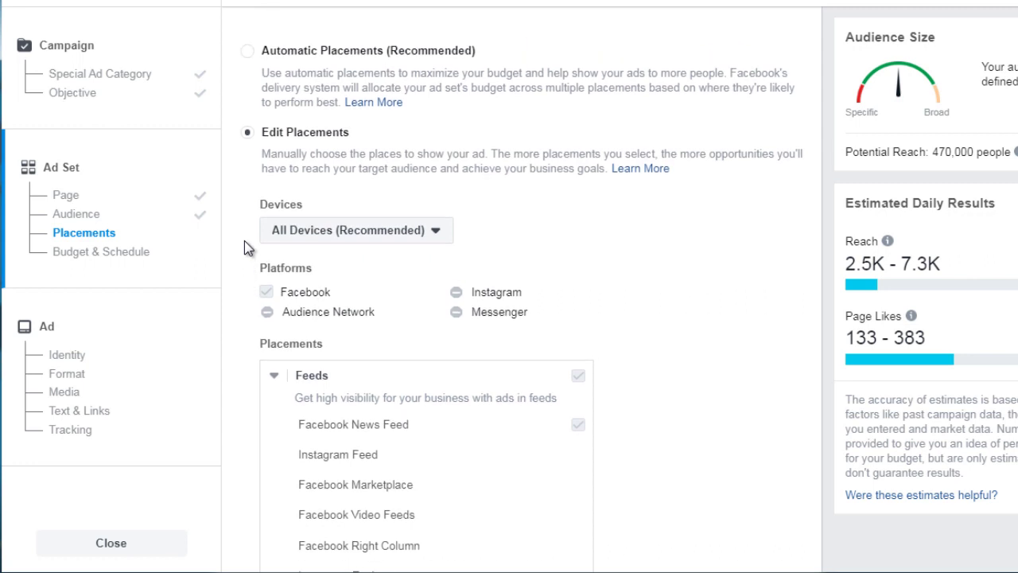
# - Switch to Automatic Placements and back to Edit Placements, and continue past budget and schedule to the ad setup
pyautogui.click(248, 51)
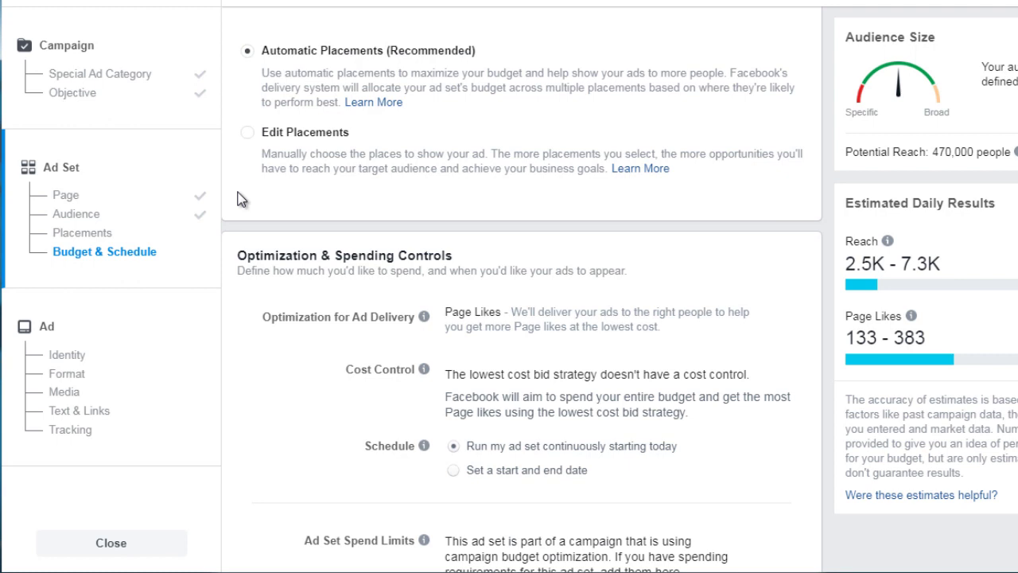
pyautogui.press('Down')
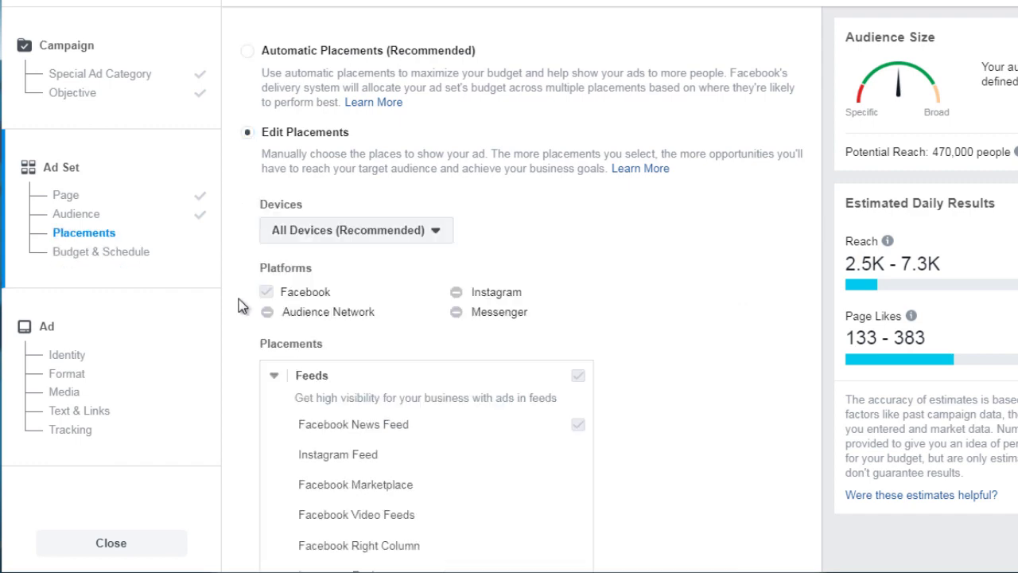
pyautogui.scroll(-10, 243, 306)
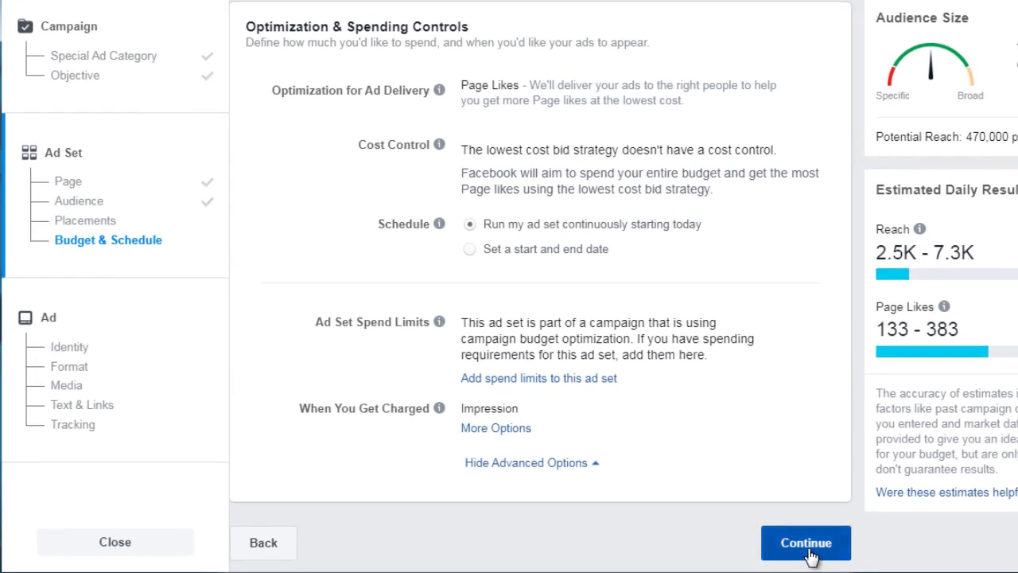
pyautogui.click(806, 549)
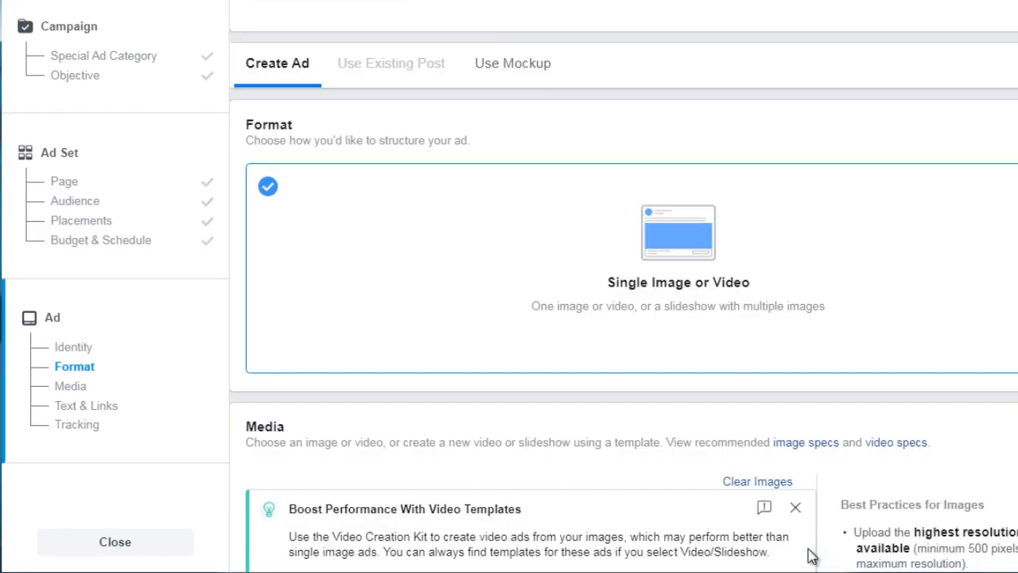